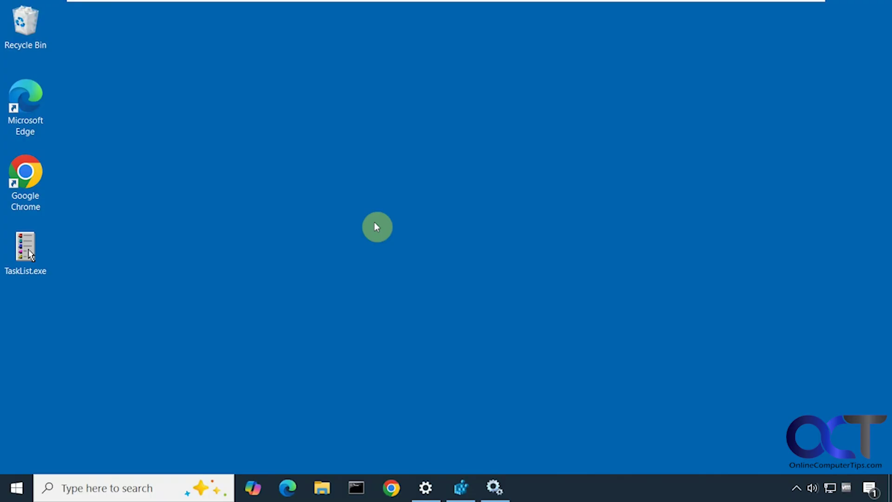
Open Settings to the Update & Security section's Windows Update page.
{"action": "left_click", "coordinate": [425, 486]}
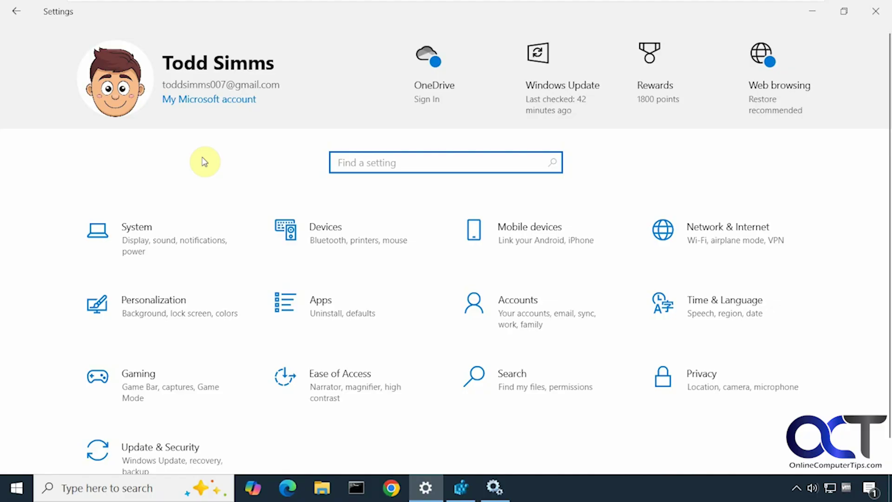
{"action": "left_click", "coordinate": [176, 449]}
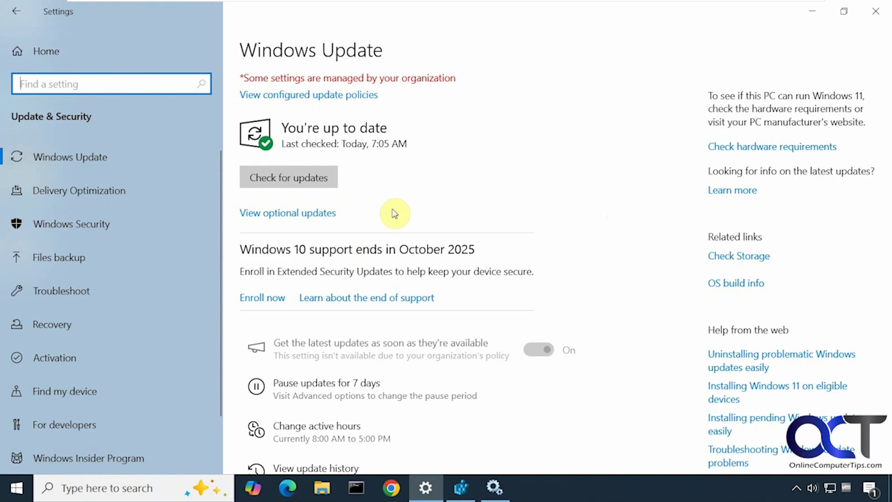
In Registry Editor, inspect the AllowTelemetry value under DataCollection without changing it.
{"action": "left_click", "coordinate": [461, 488]}
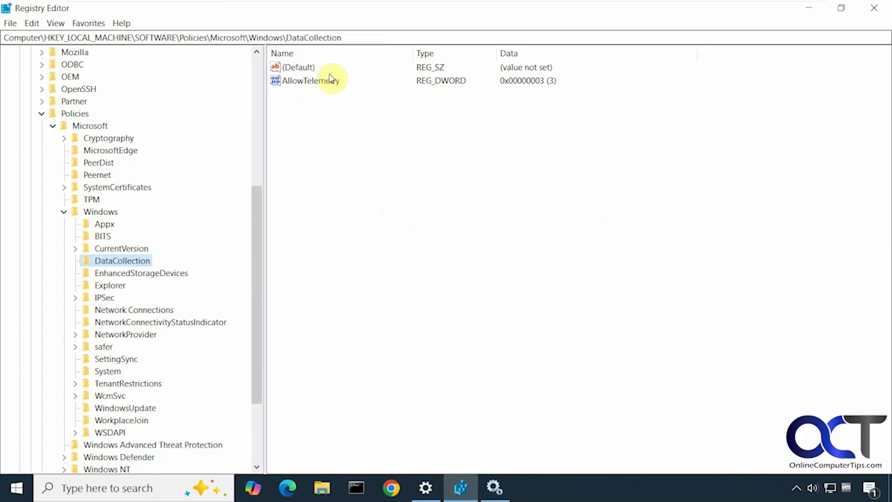
{"action": "left_click", "coordinate": [306, 83]}
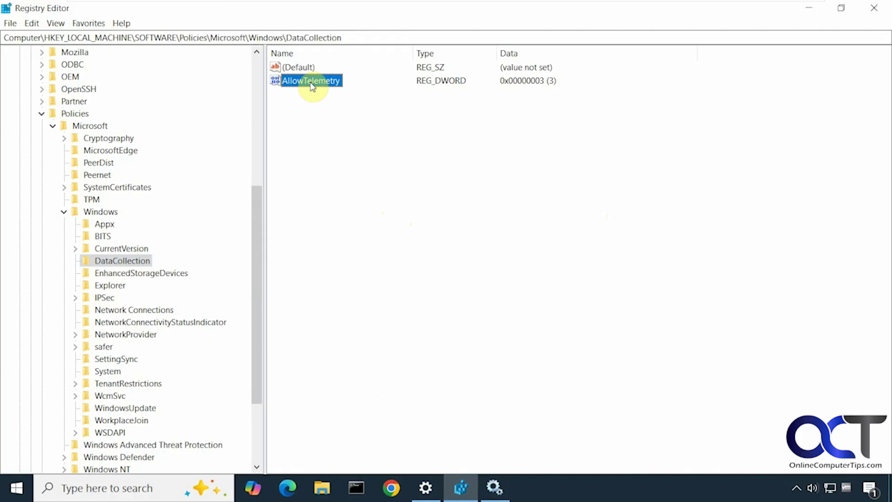
{"action": "double_click", "coordinate": [308, 83]}
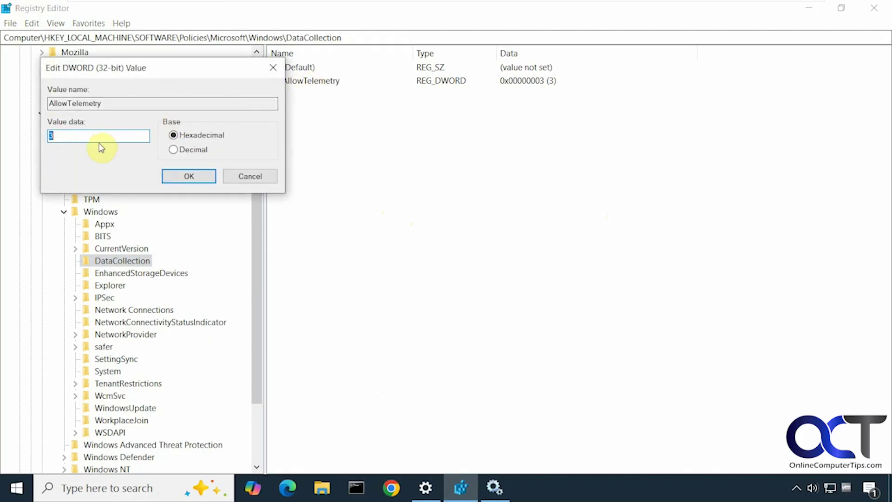
{"action": "left_click", "coordinate": [251, 177]}
Dismiss the new-value menu and recheck that AllowTelemetry stays at 3.
{"action": "right_click", "coordinate": [320, 177]}
{"action": "mouse_move", "coordinate": [340, 188]}
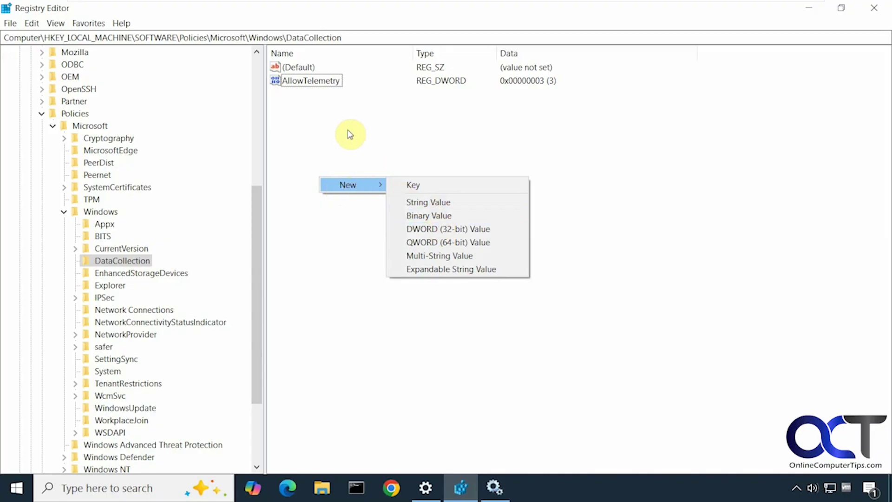
{"action": "left_click", "coordinate": [316, 97]}
{"action": "double_click", "coordinate": [314, 83]}
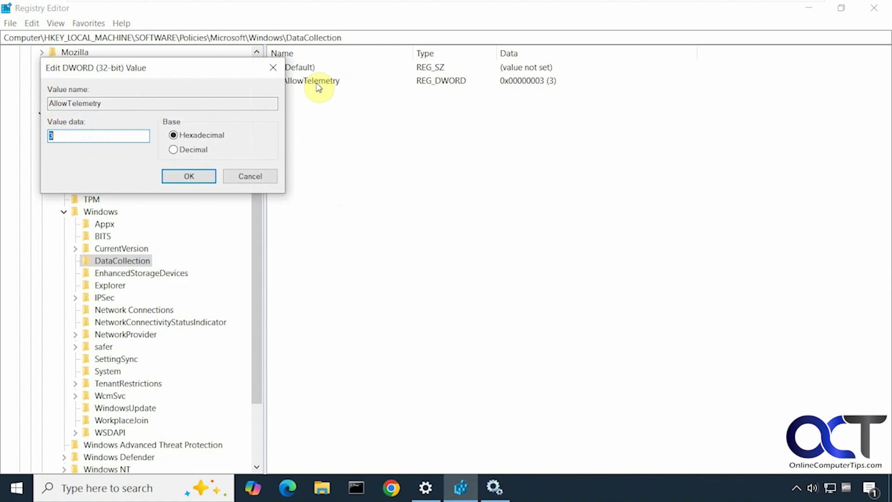
{"action": "left_click", "coordinate": [241, 176]}
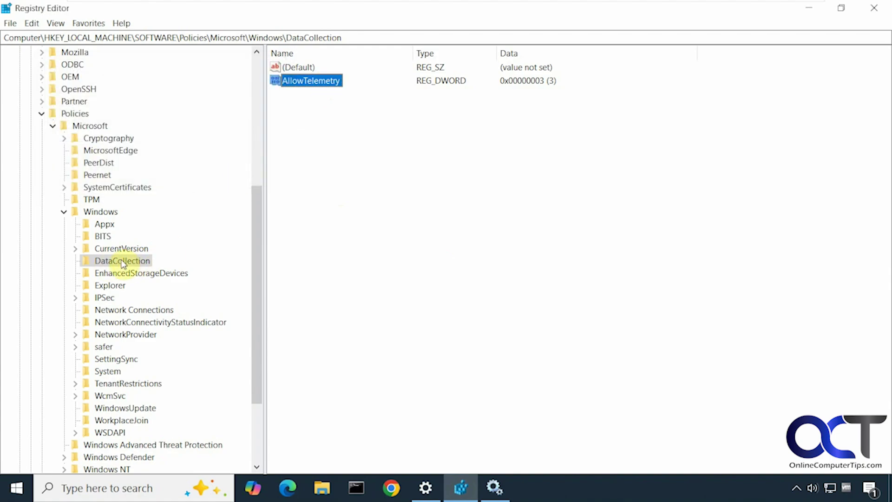
Close the Windows policy key's New menu without creating a key.
{"action": "right_click", "coordinate": [105, 211]}
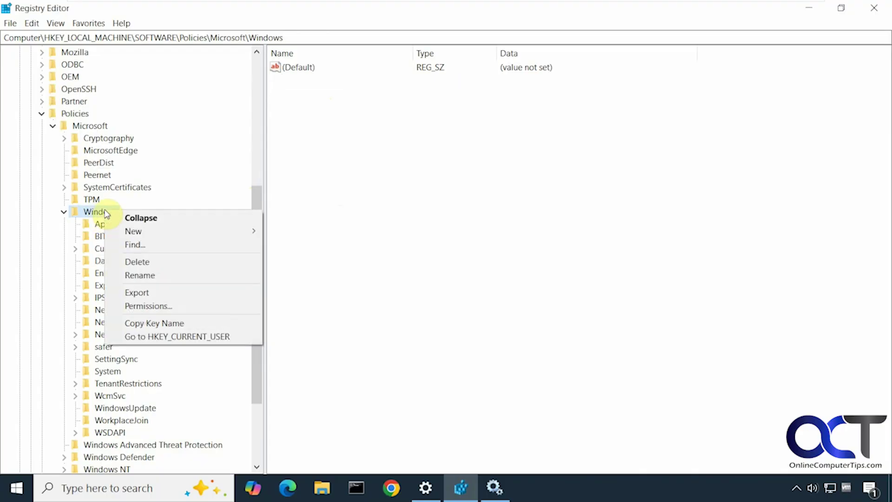
{"action": "mouse_move", "coordinate": [142, 236]}
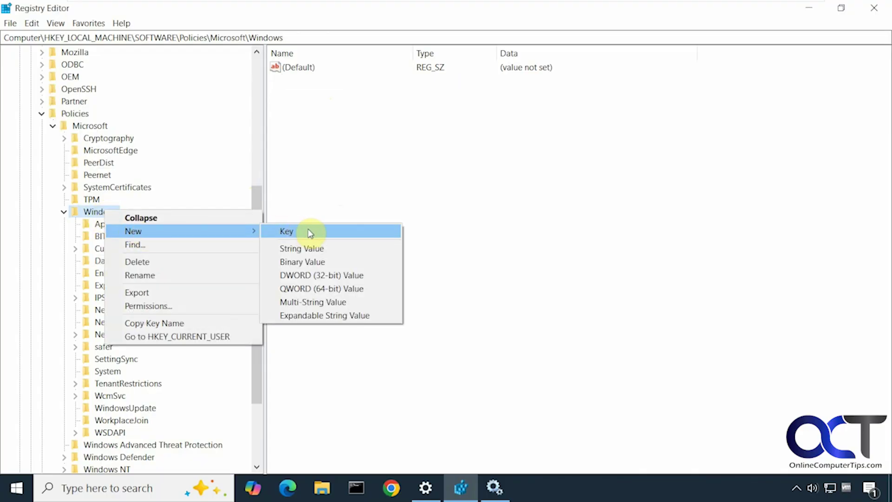
{"action": "left_click", "coordinate": [349, 193]}
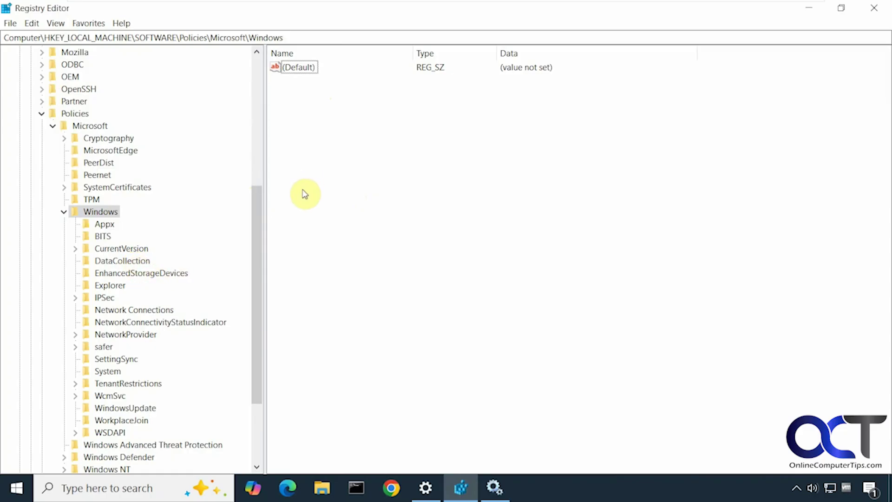
Confirm Connected User Experiences and Telemetry runs automatically, then minimize Registry Editor and Services.
{"action": "left_click", "coordinate": [499, 487]}
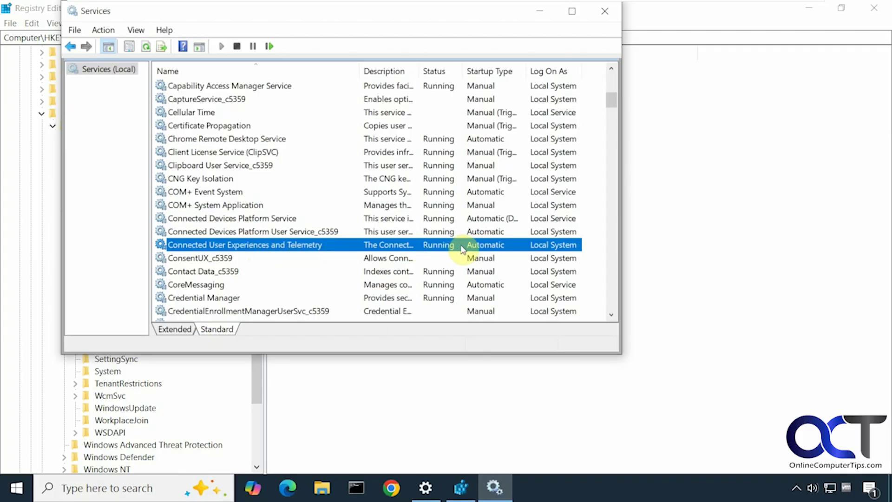
{"action": "left_click", "coordinate": [662, 268]}
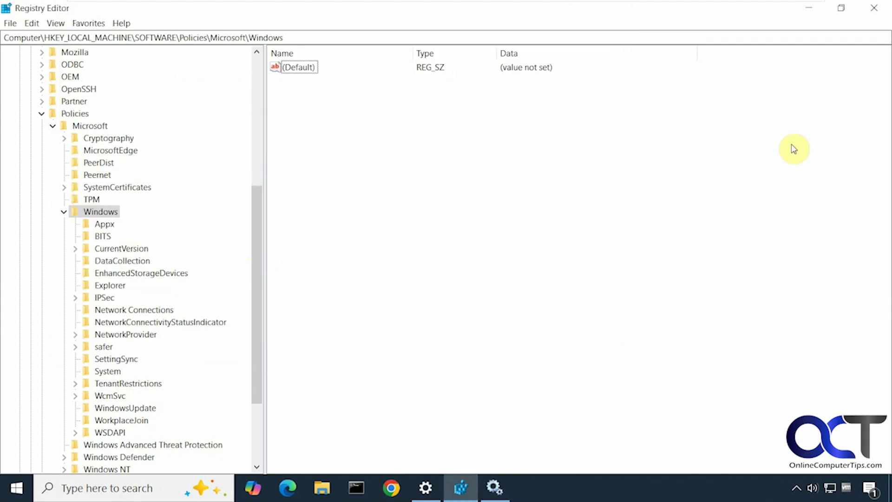
{"action": "left_click", "coordinate": [817, 13]}
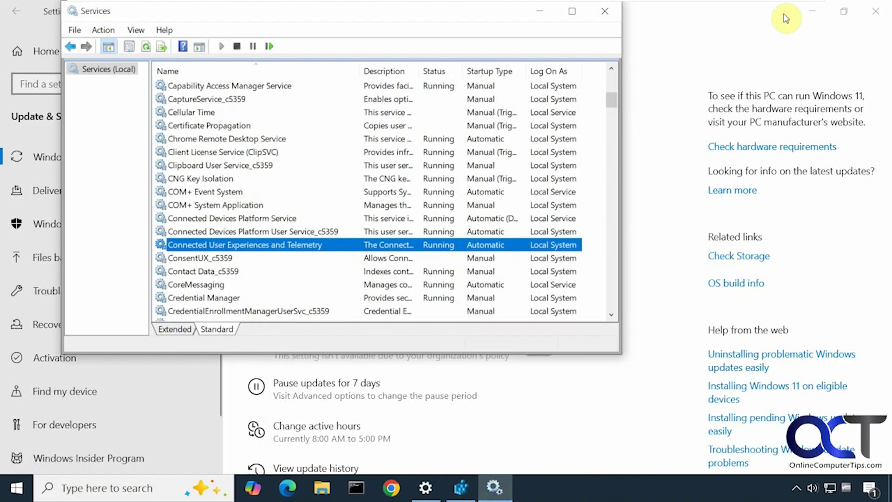
{"action": "left_click", "coordinate": [571, 11]}
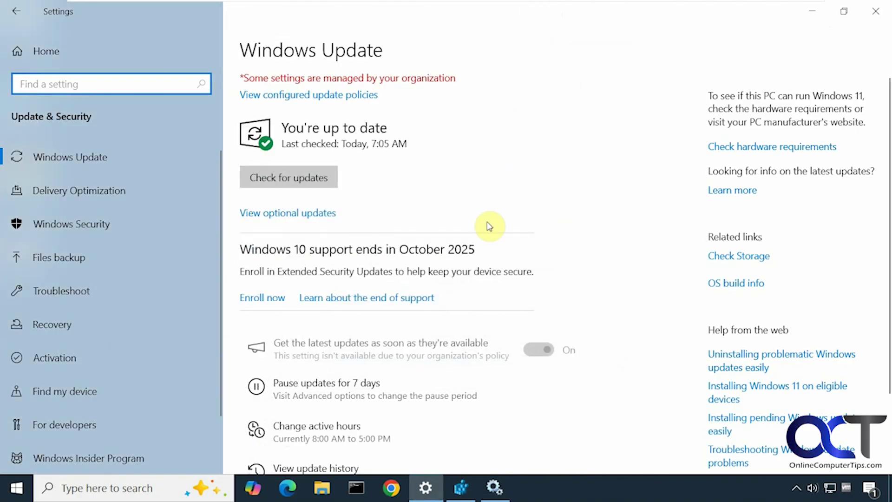
Review the update history listing 50 quality updates, then go back to Windows Update.
{"action": "scroll", "coordinate": [451, 297], "scroll_direction": "down", "scroll_amount": 3}
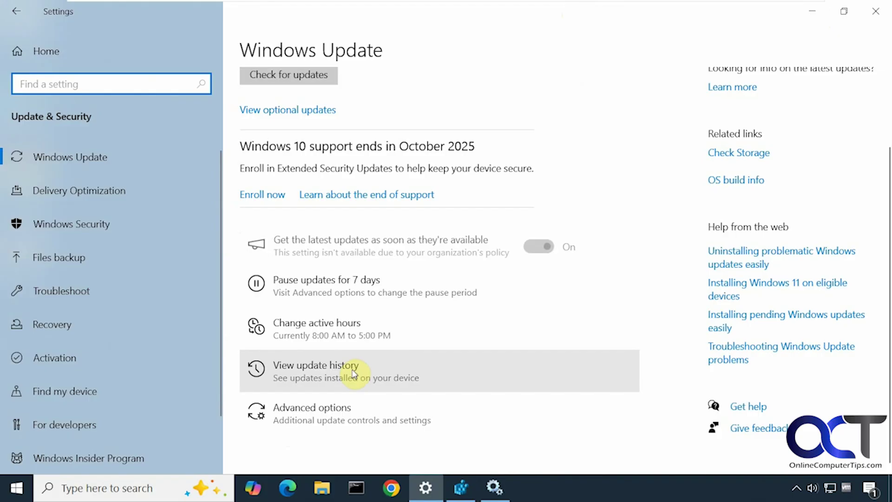
{"action": "left_click", "coordinate": [356, 369]}
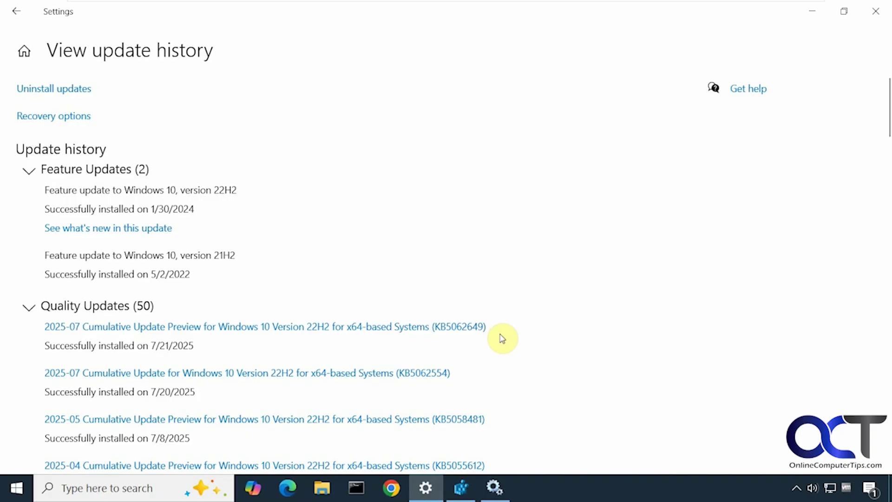
{"action": "left_click", "coordinate": [19, 11]}
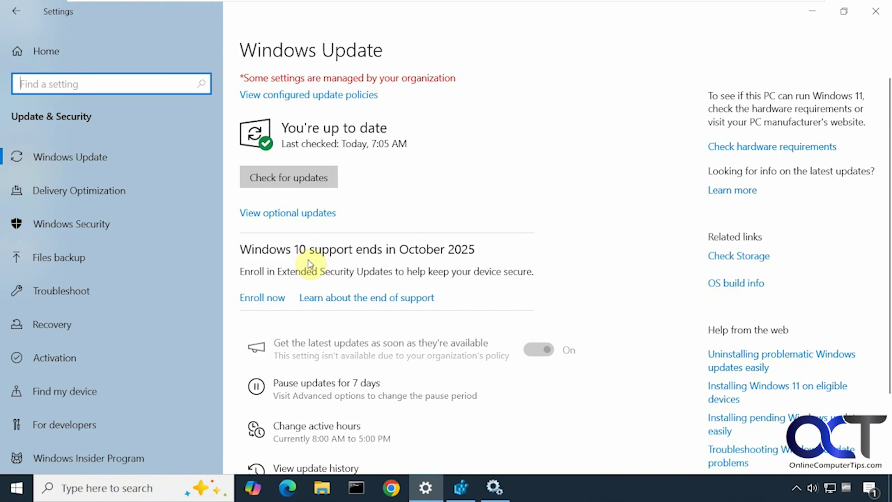
Start Extended Security Updates enrollment and verify identity with the PIN and Microsoft account password.
{"action": "left_click", "coordinate": [269, 301]}
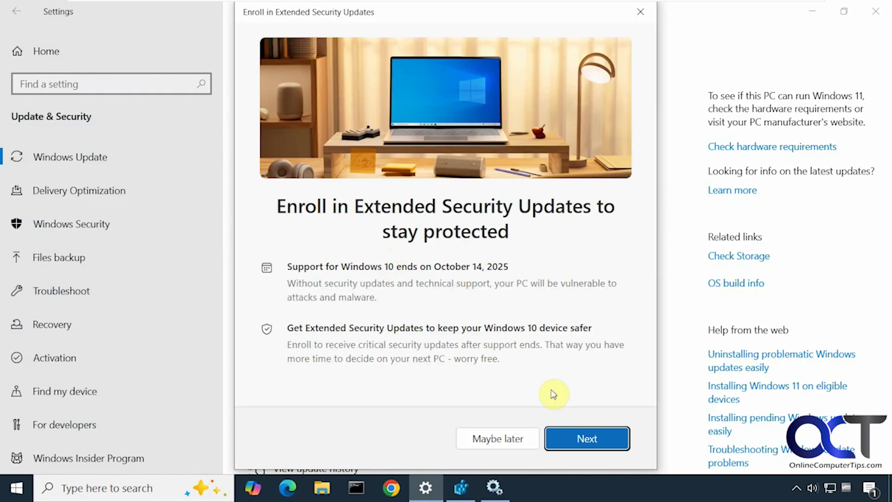
{"action": "left_click", "coordinate": [577, 444]}
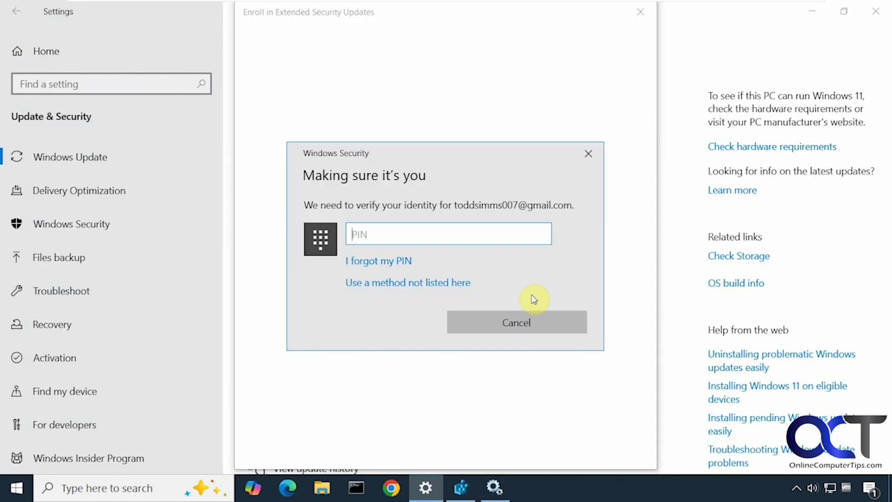
{"action": "type", "text": "1234"}
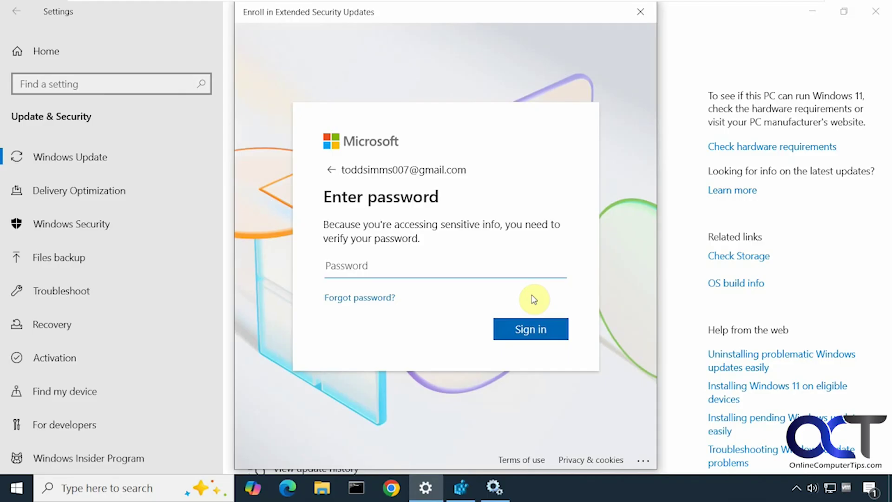
{"action": "type", "text": "•••••••••••"}
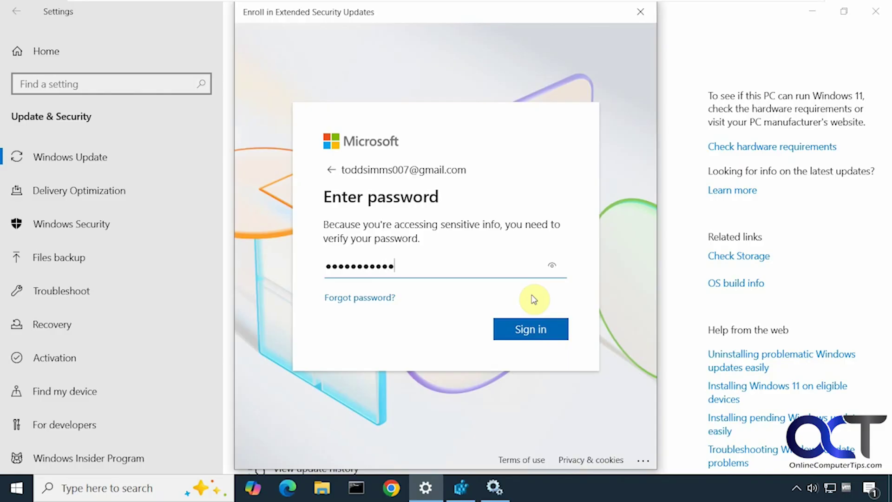
{"action": "type", "text": "•"}
{"action": "left_click", "coordinate": [542, 328]}
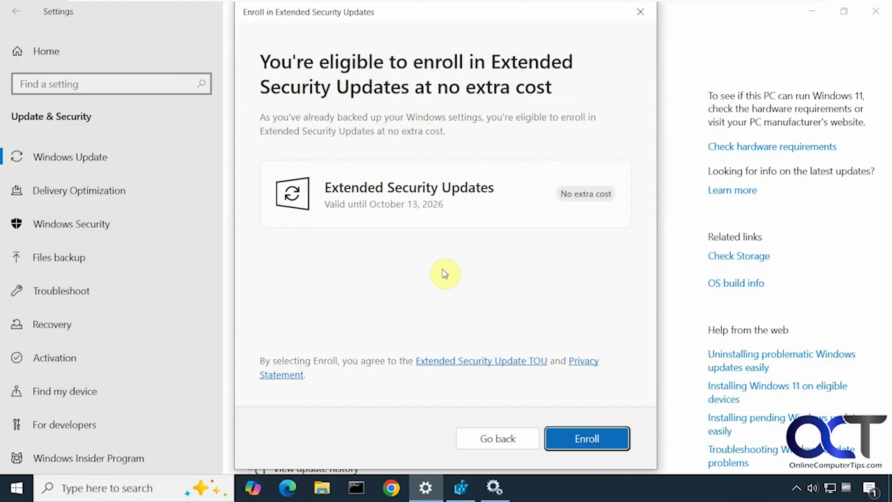
{"action": "left_click", "coordinate": [333, 487]}
{"action": "left_click", "coordinate": [237, 273]}
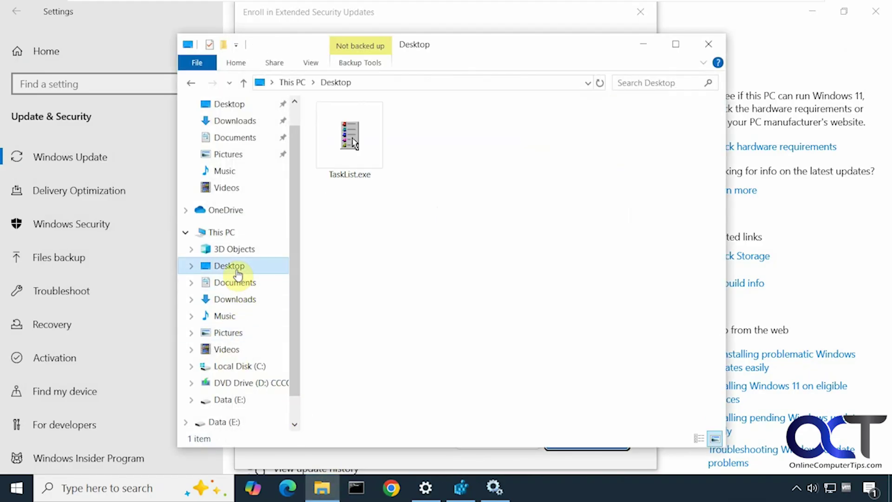
{"action": "left_click", "coordinate": [236, 332]}
{"action": "left_click", "coordinate": [681, 241]}
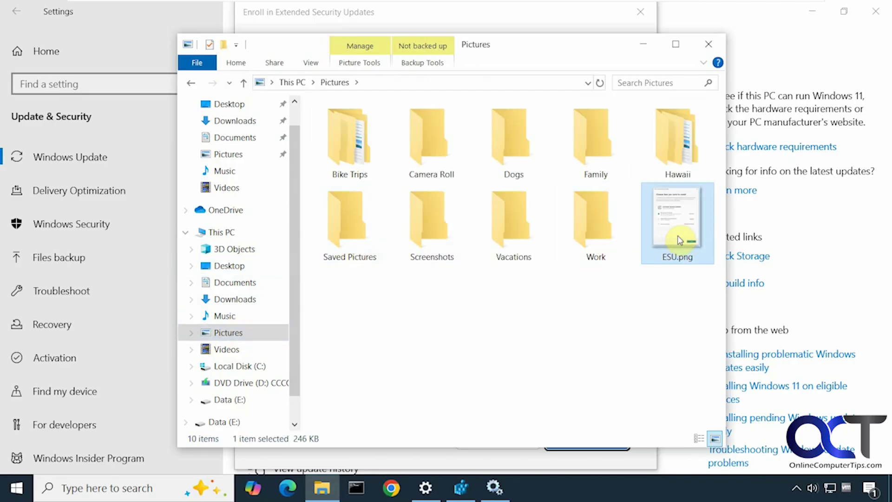
{"action": "double_click", "coordinate": [680, 240]}
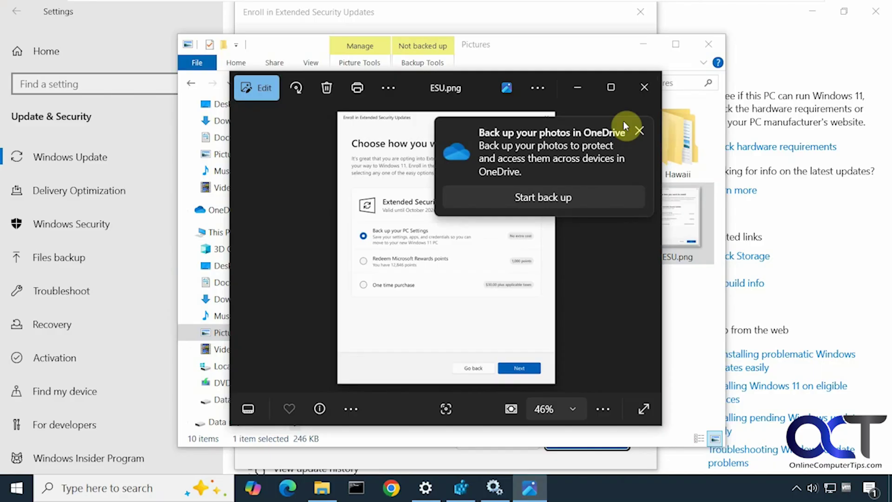
{"action": "left_click", "coordinate": [639, 132]}
{"action": "left_click", "coordinate": [611, 87]}
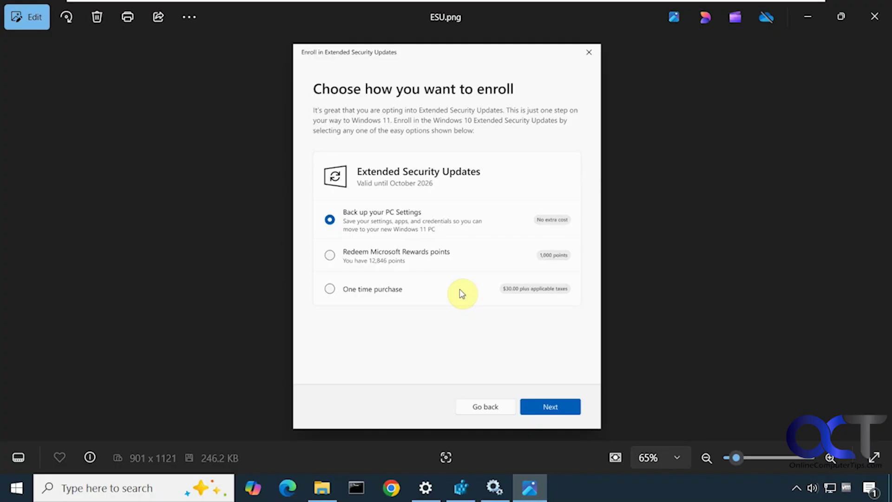
{"action": "left_click", "coordinate": [426, 487]}
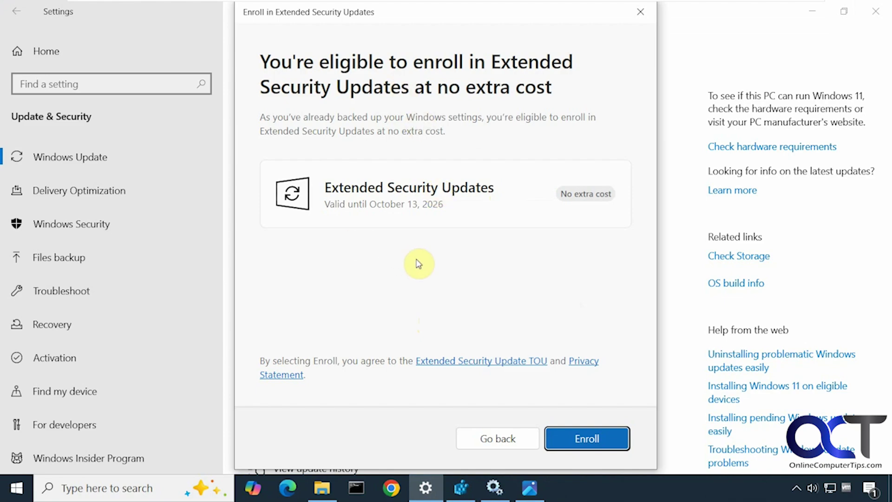
{"action": "left_click", "coordinate": [530, 489]}
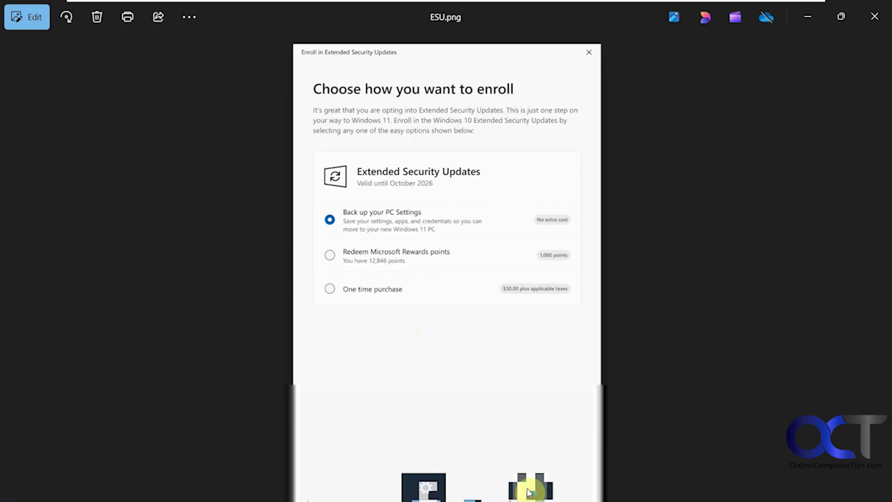
{"action": "left_click", "coordinate": [530, 492]}
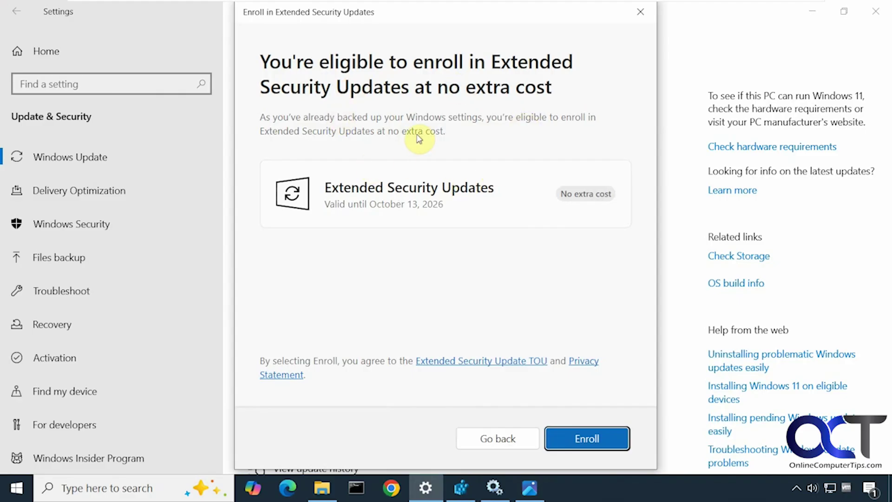
Confirm the Extended Security Updates enrollment through October 13, 2026, and close with Done.
{"action": "left_click", "coordinate": [584, 443]}
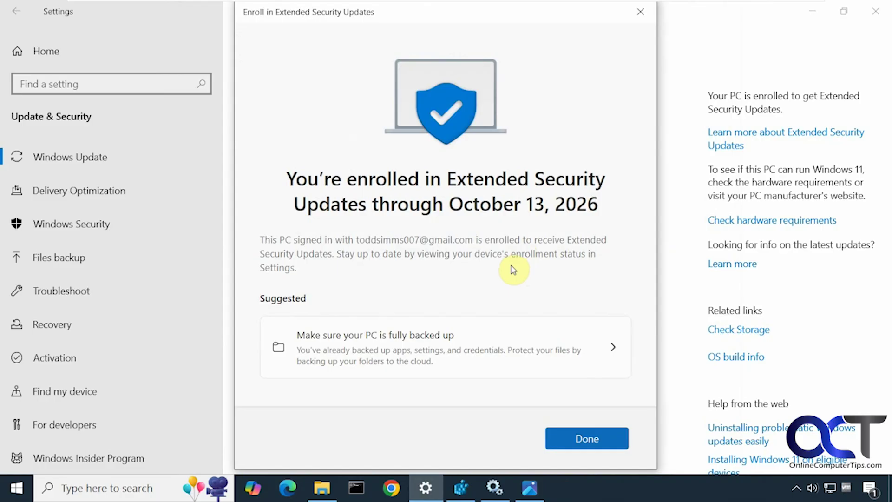
{"action": "left_click", "coordinate": [585, 442]}
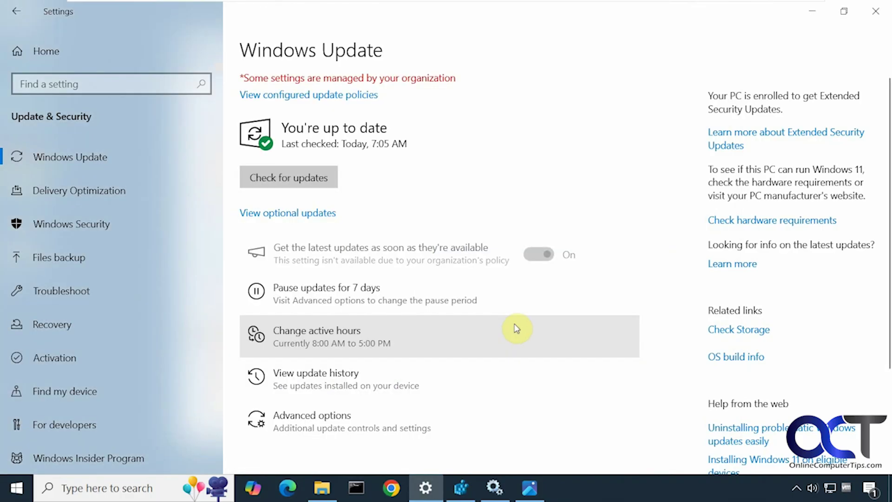